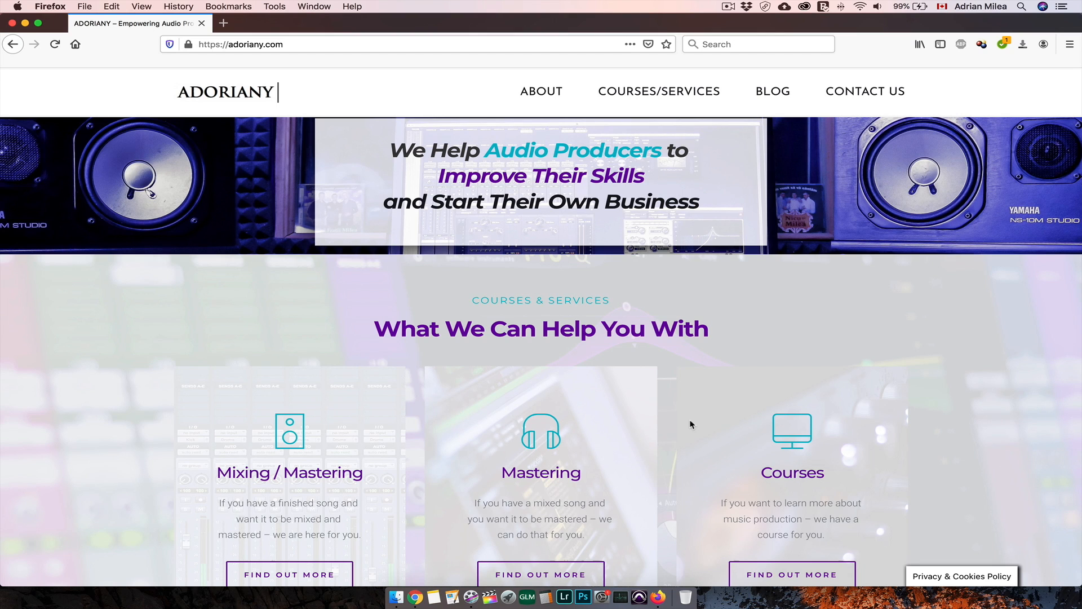
Switch to Pro Tools and set the playback engine's hardware buffer size to 1024 samples.
left_click(639, 597)
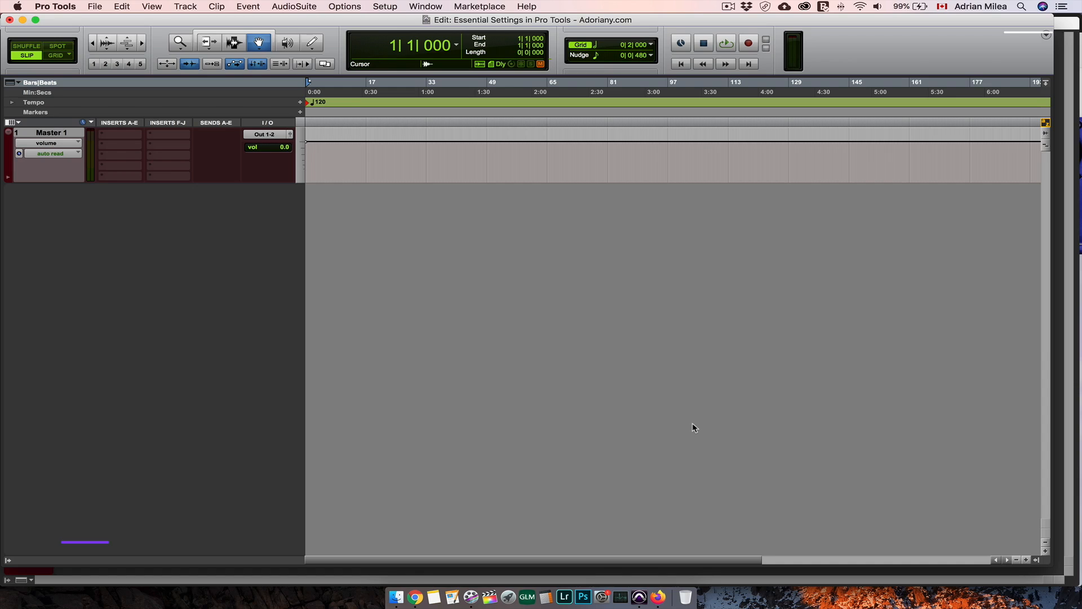
left_click(384, 7)
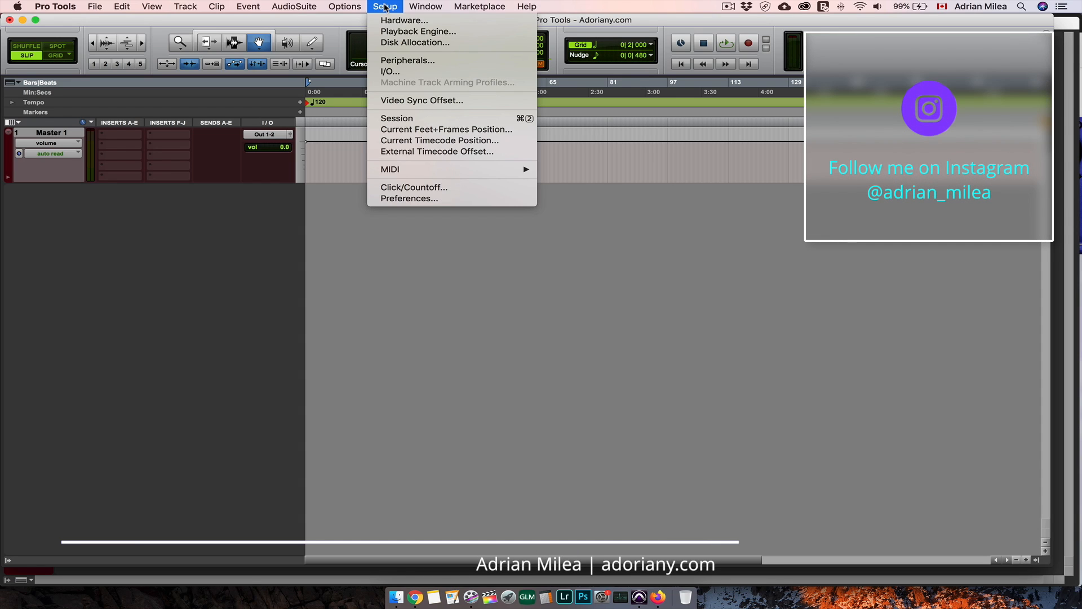
left_click(411, 32)
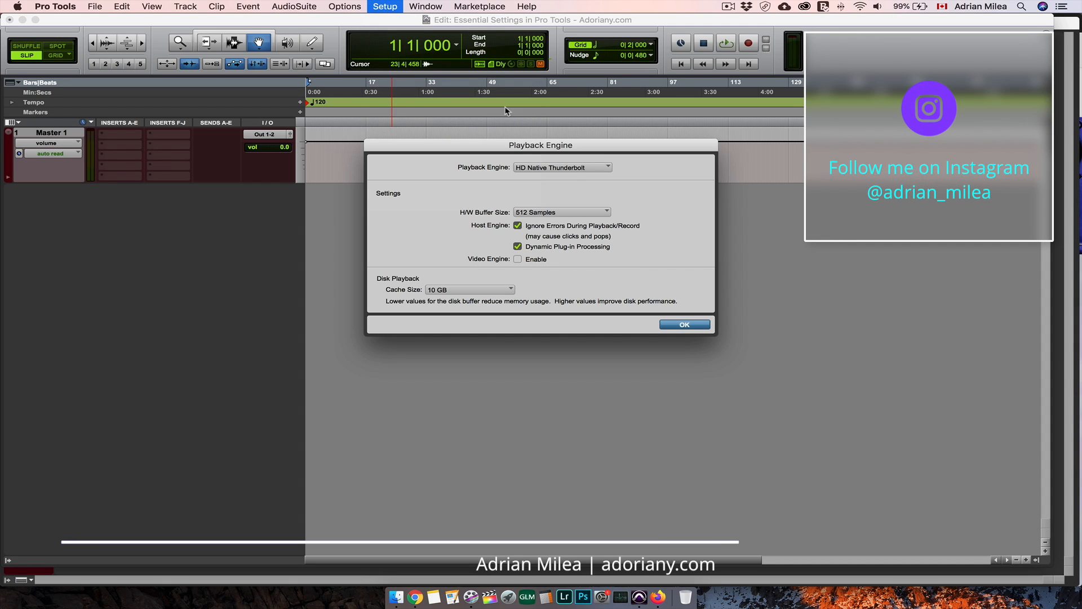
left_click(590, 211)
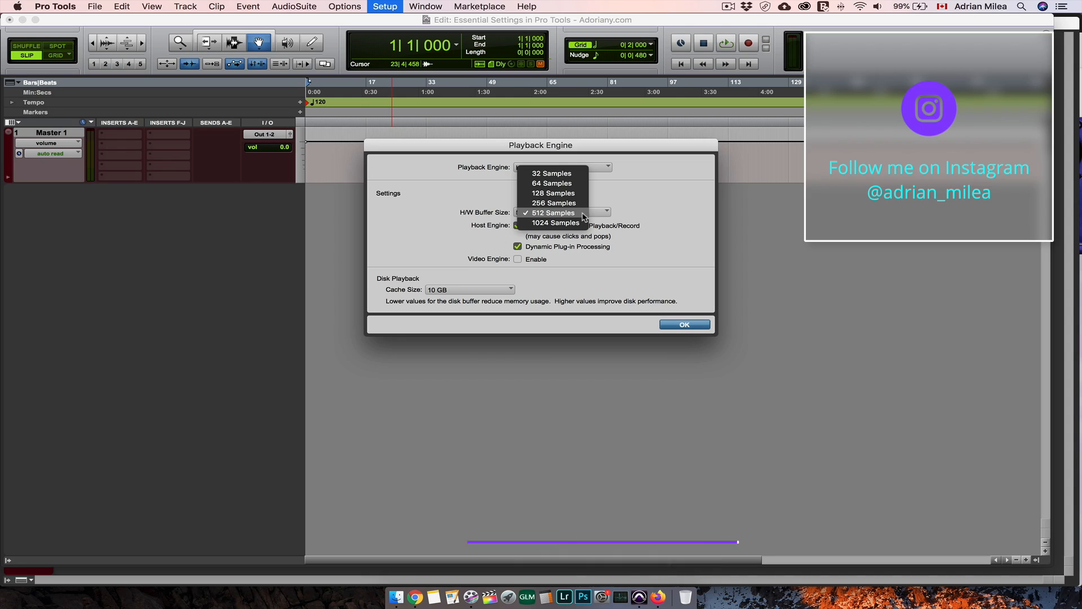
left_click(579, 224)
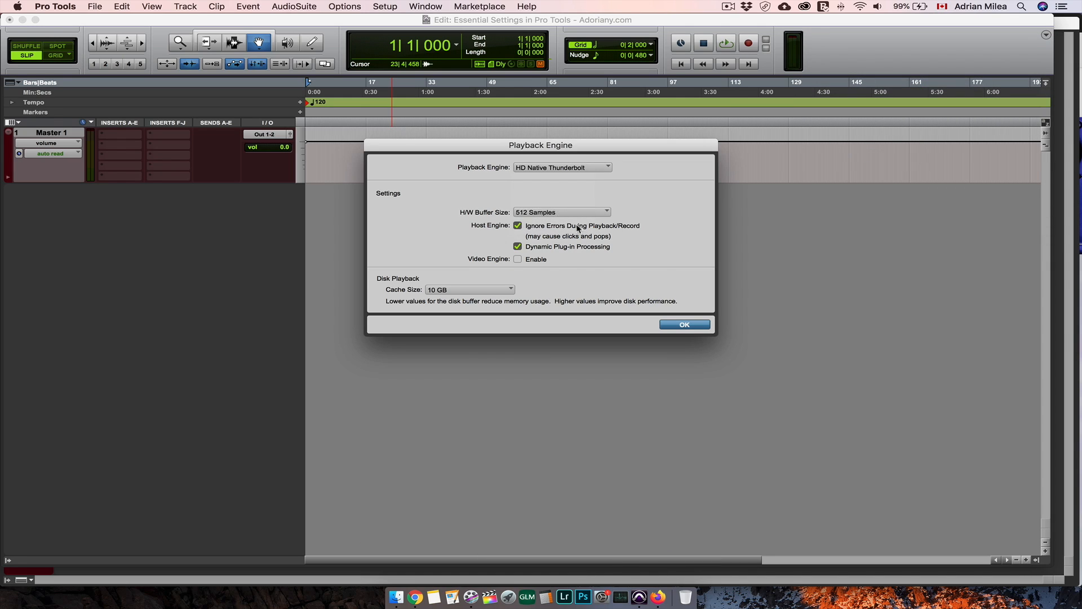
Keep Ignore Errors During Playback/Record and Dynamic Plug-in Processing enabled, and apply the playback engine settings.
left_click(550, 227)
left_click(549, 227)
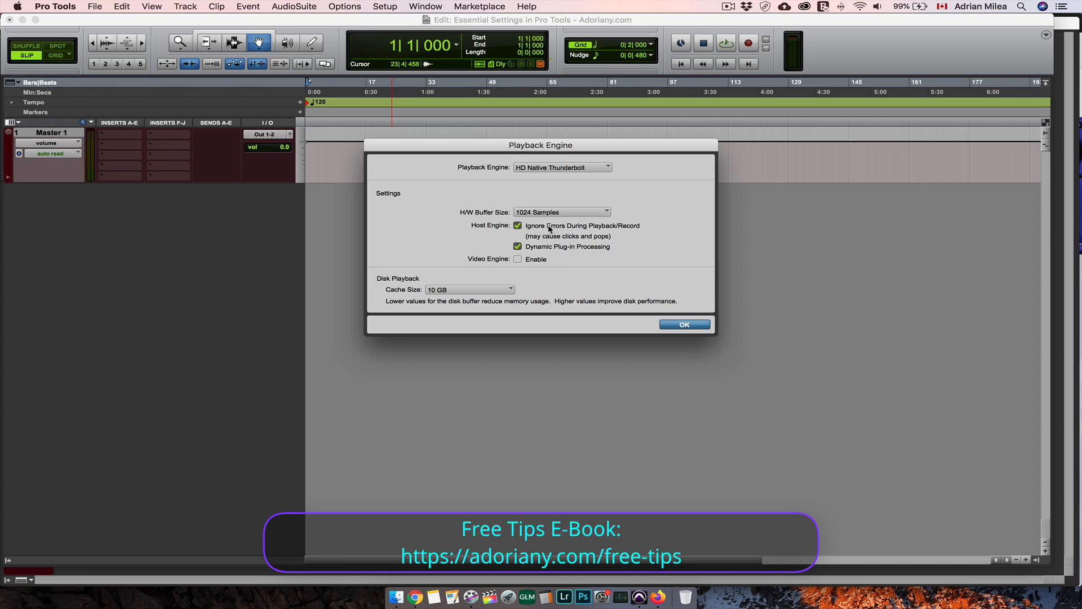
left_click(551, 248)
left_click(551, 248)
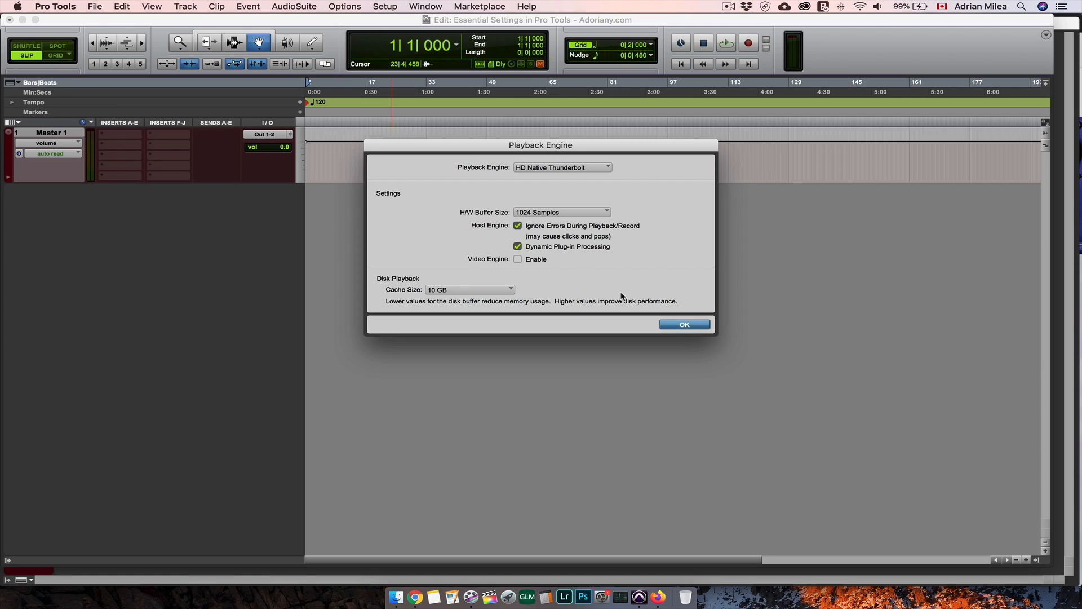
left_click(678, 326)
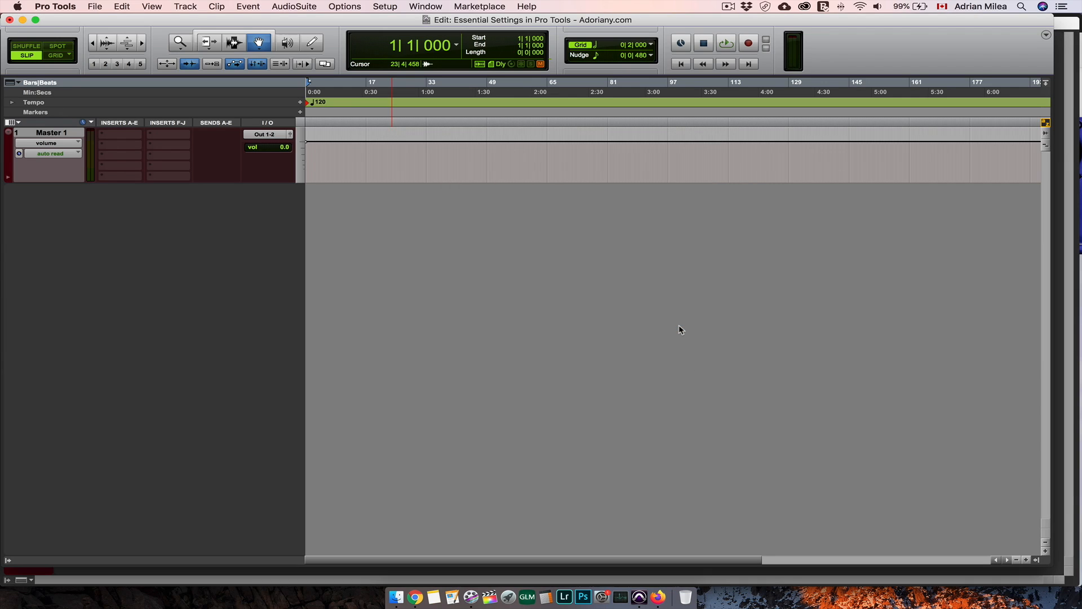
Reset the bus paths in the I/O Setup to their defaults and apply the change.
left_click(385, 7)
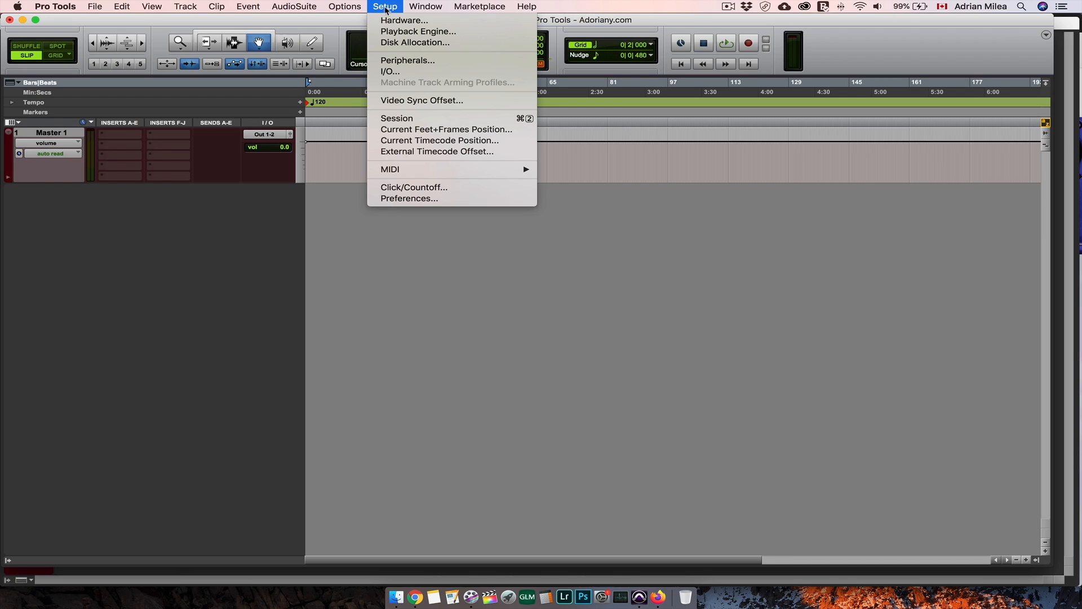
left_click(413, 71)
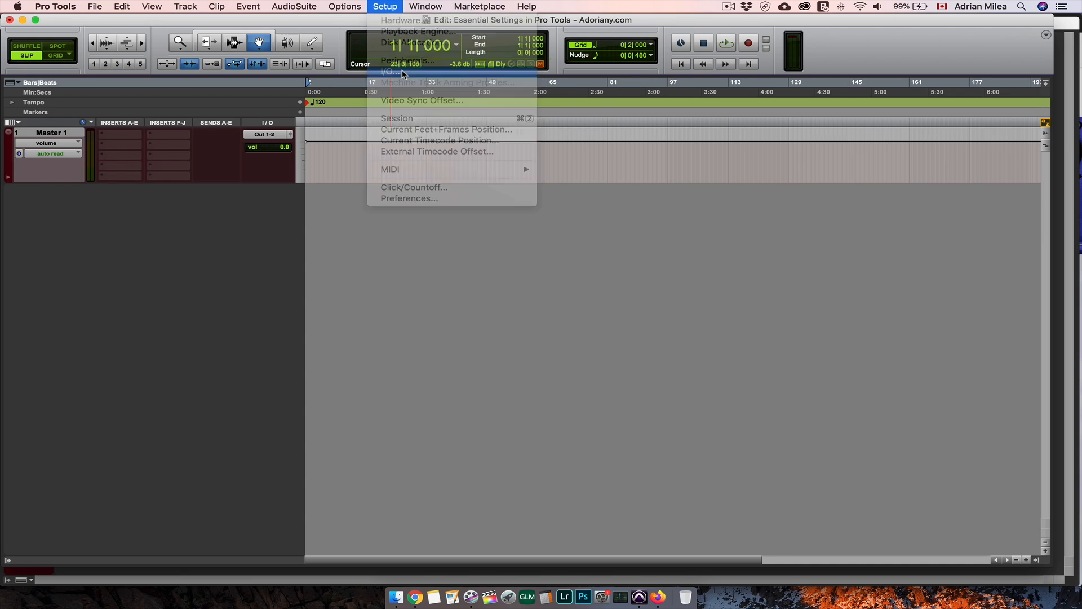
left_click(402, 95)
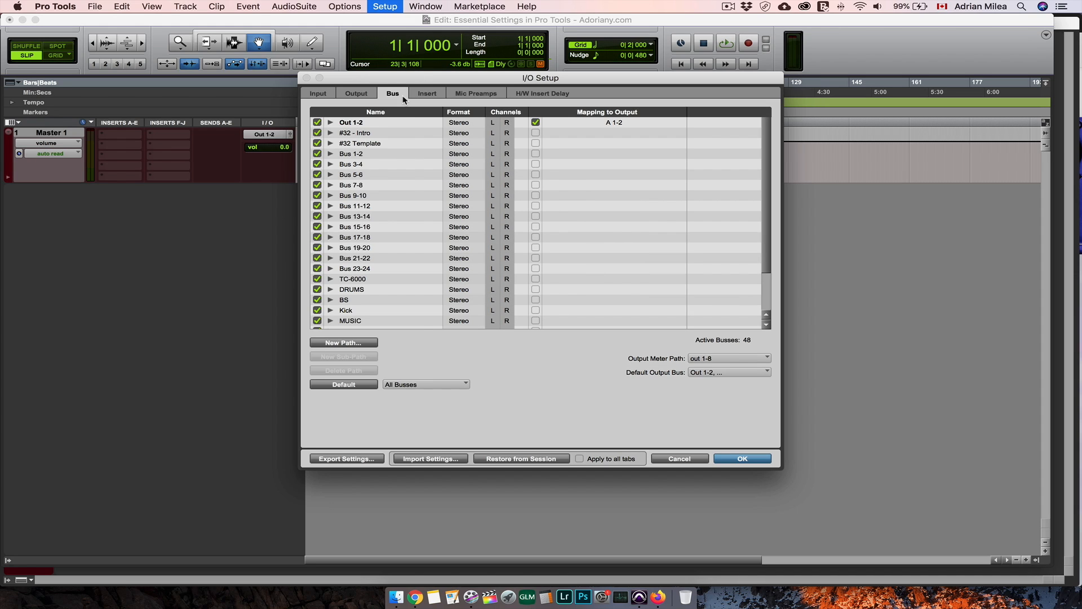
left_click(360, 385)
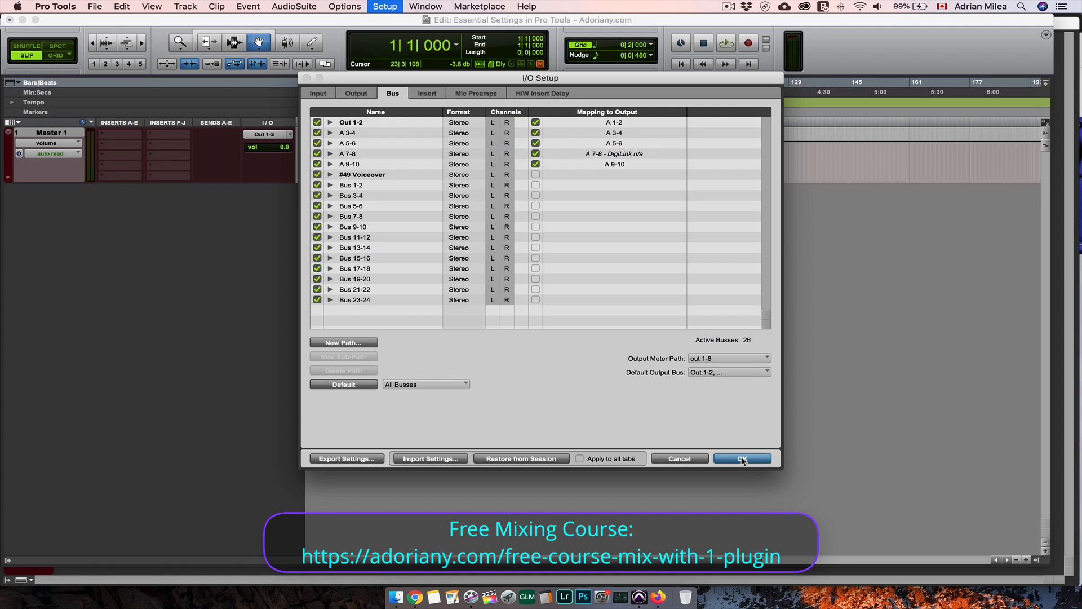
left_click(742, 459)
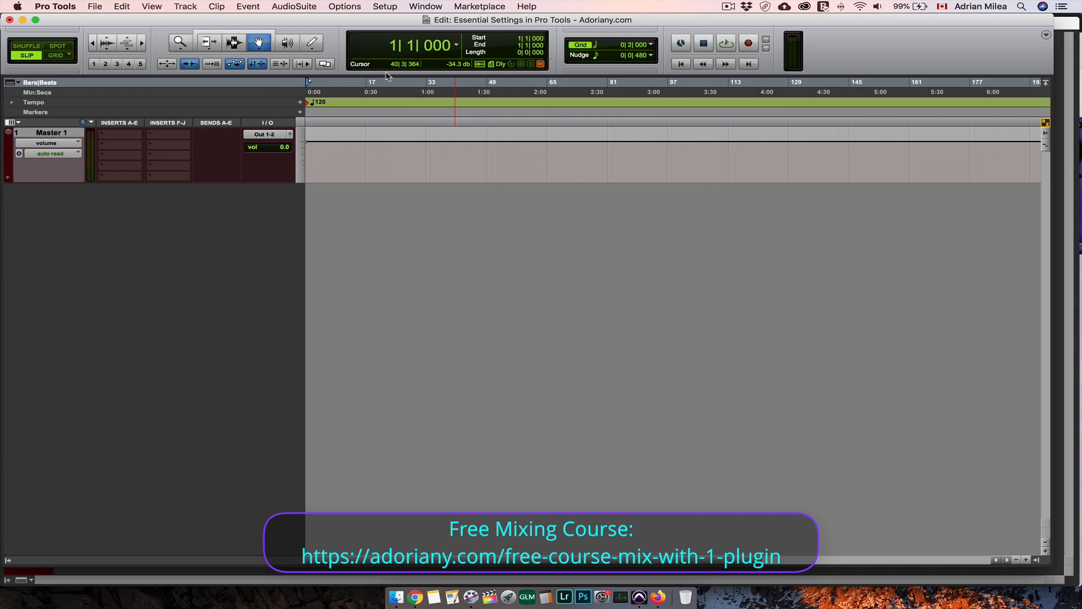
Organize the plug-in menus by Category & Manufacturer in the display preferences.
left_click(385, 7)
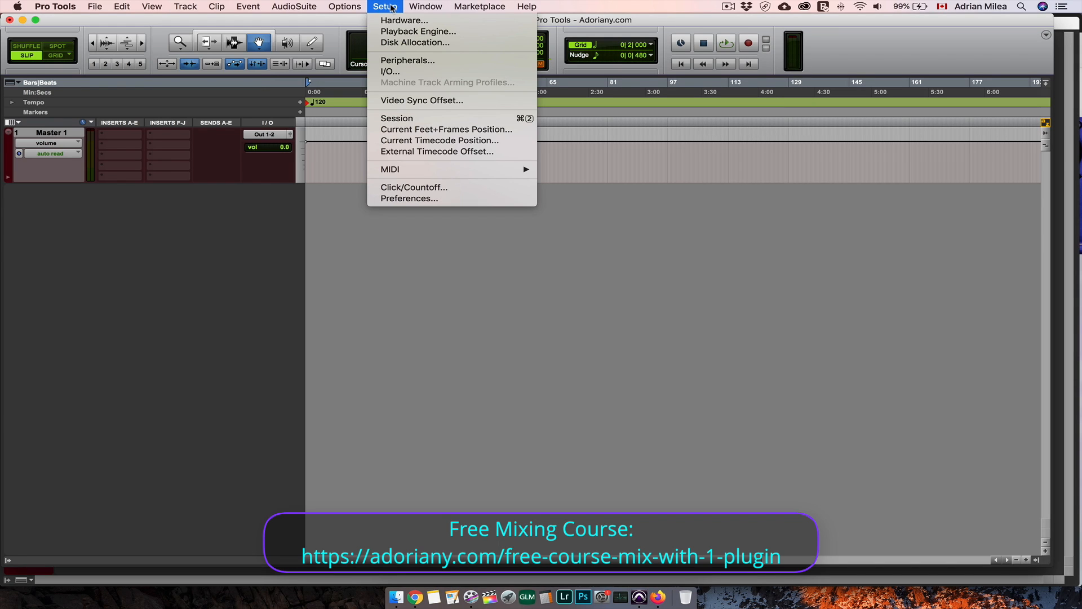
left_click(436, 198)
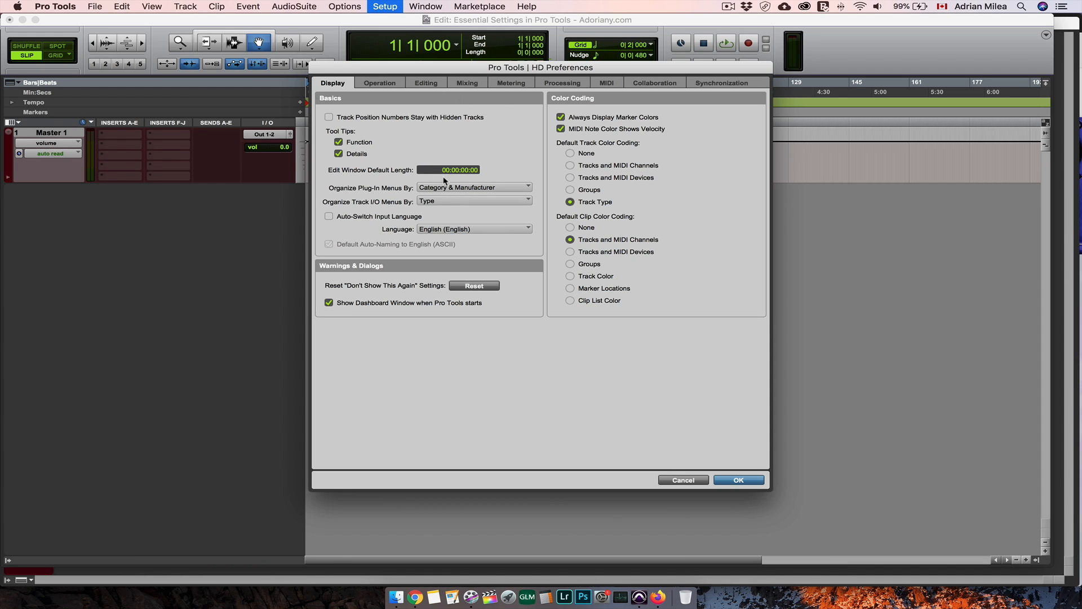
left_click(484, 187)
left_click(485, 214)
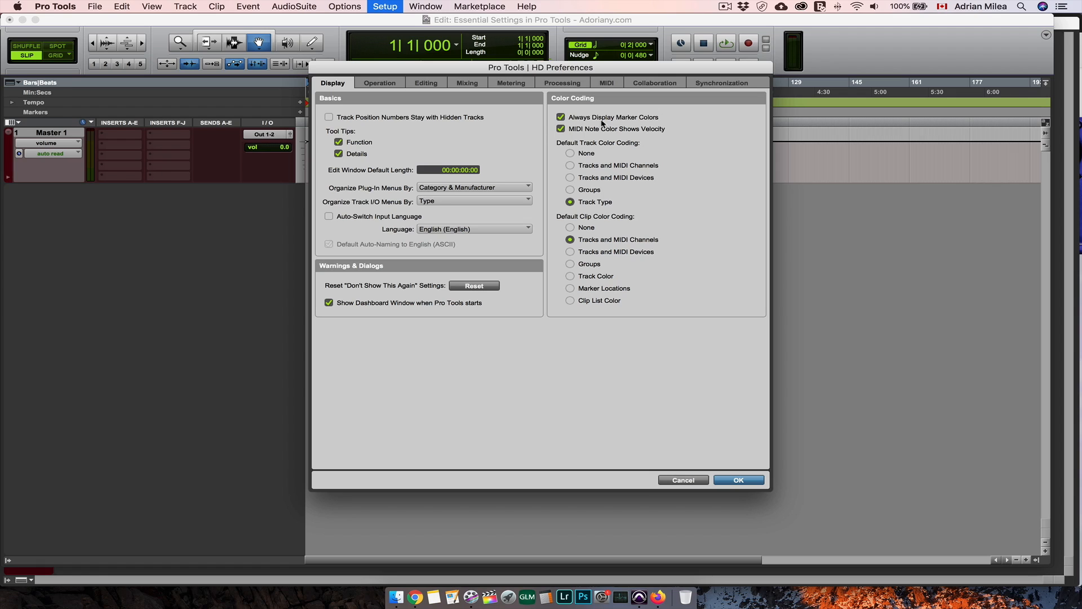
Review the number of backups kept and the backup interval for session file auto backup in the operation preferences.
left_click(386, 85)
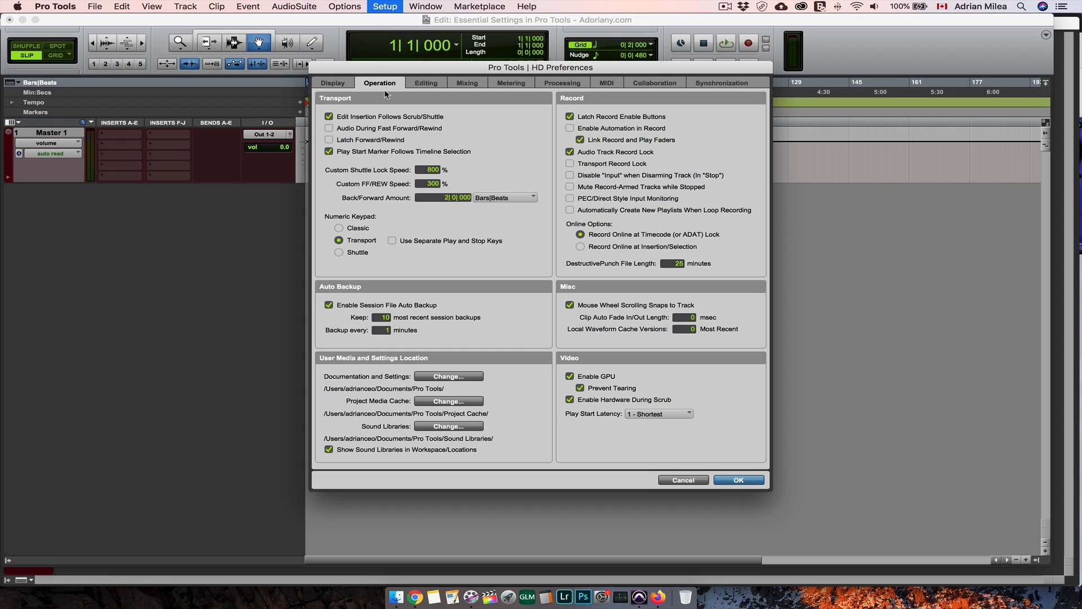
left_click(389, 318)
left_click(390, 330)
Set CLA-76 as the default dynamics plug-in in the mixing preferences and apply the preferences.
left_click(465, 85)
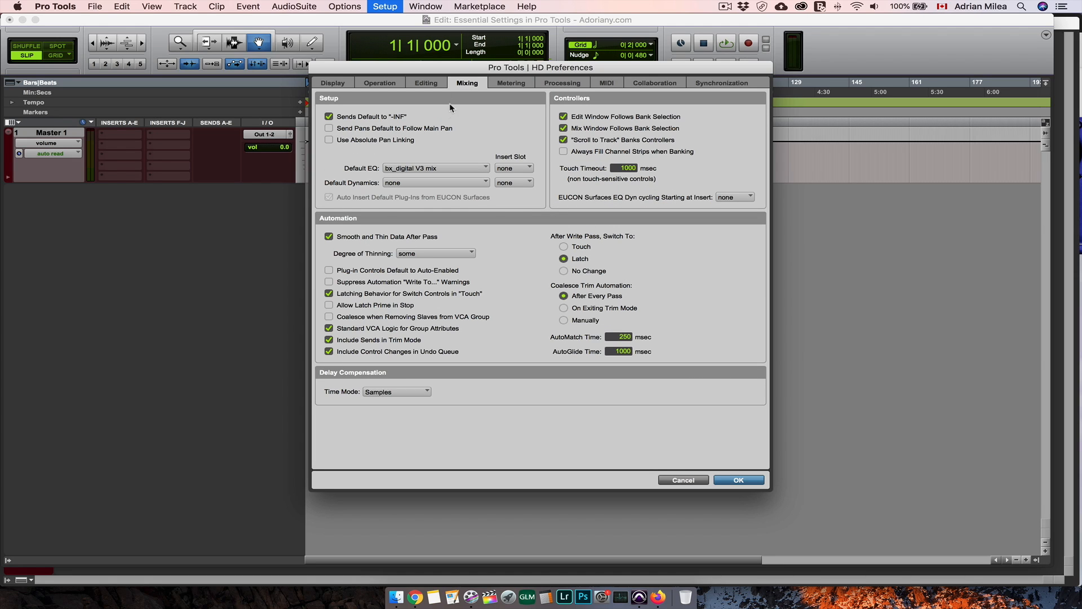
left_click(443, 188)
mouse_move(442, 206)
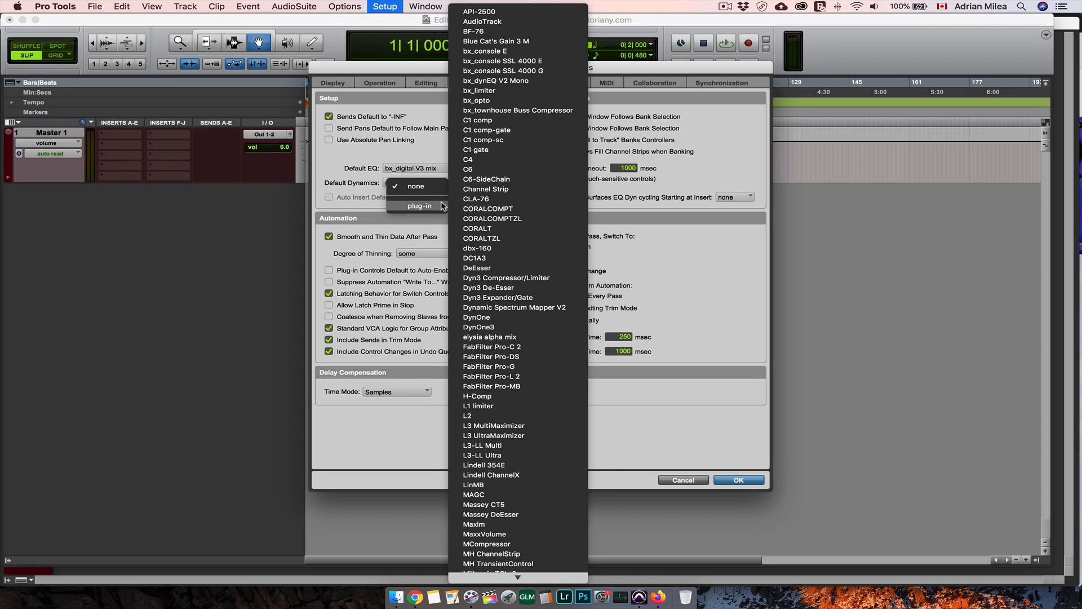
left_click(478, 201)
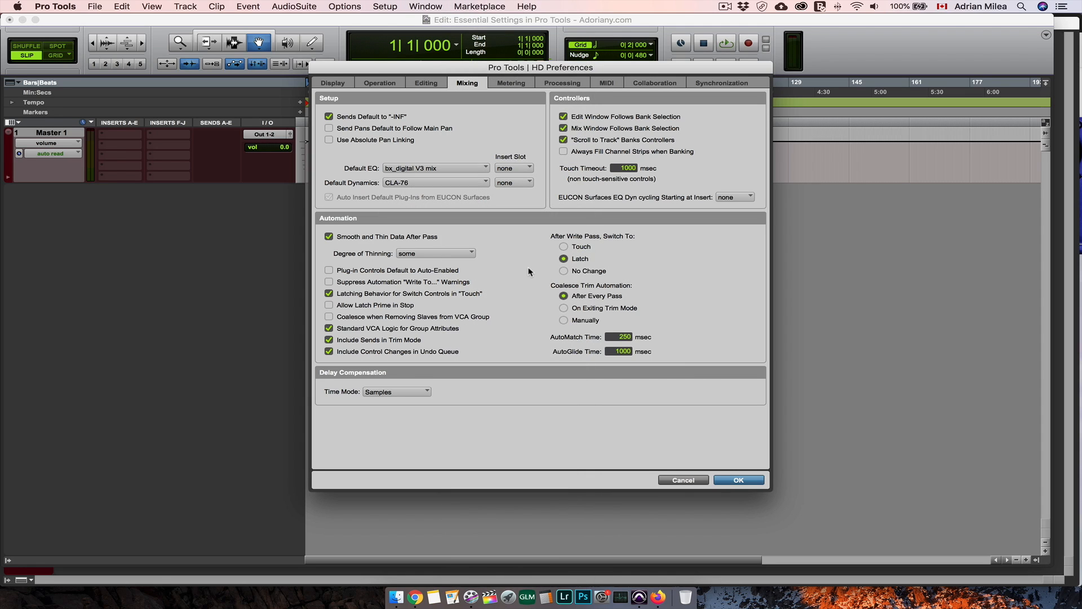
left_click(733, 480)
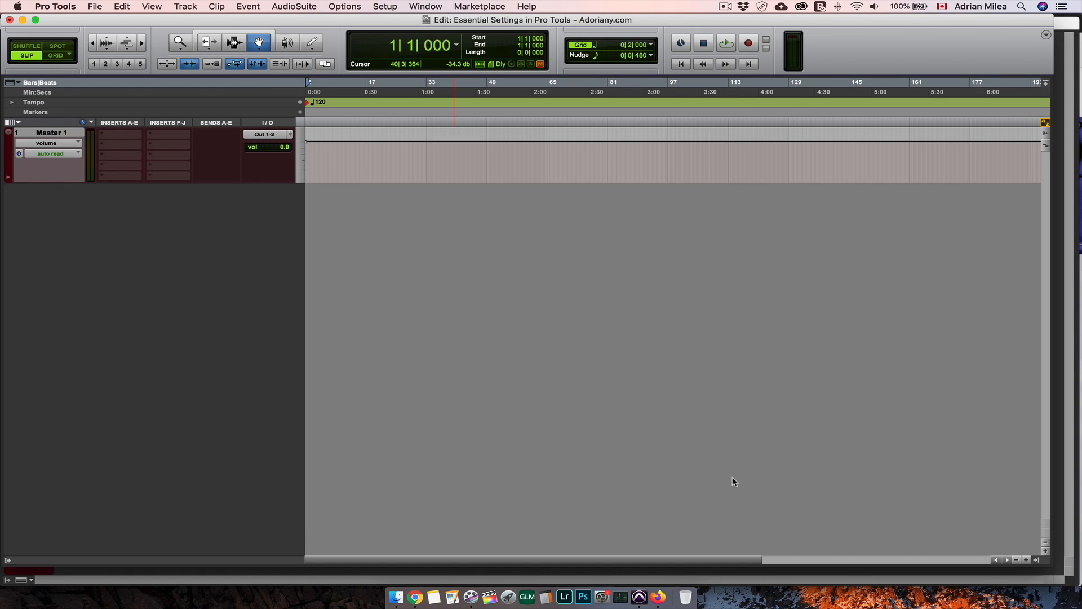
Try CLA-76 from the default plug-in shortcuts in the first insert slot of Master 1, and remove it again.
left_click(128, 138)
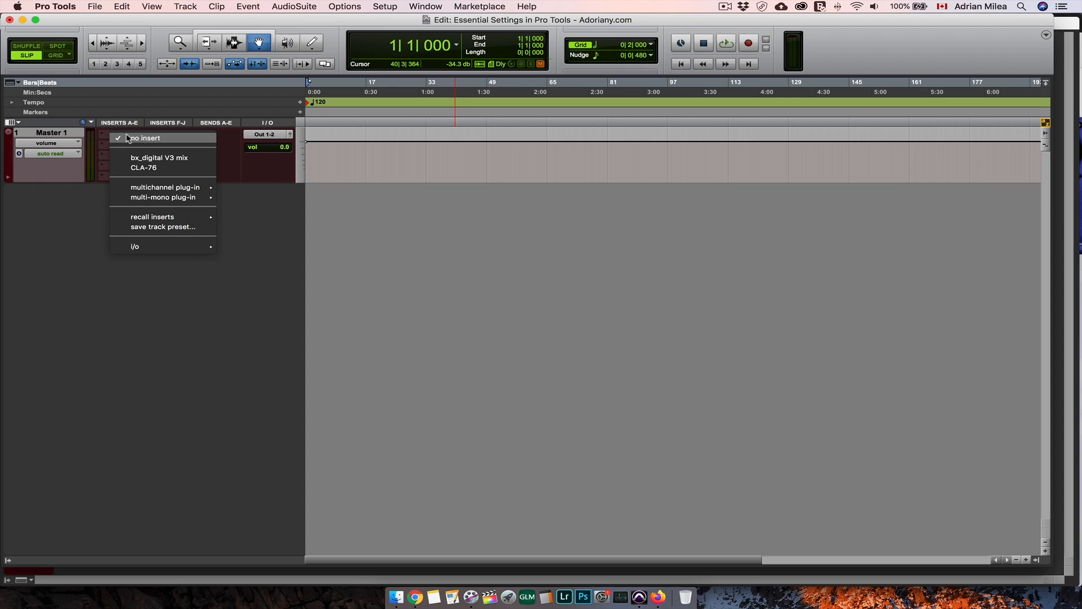
left_click(151, 168)
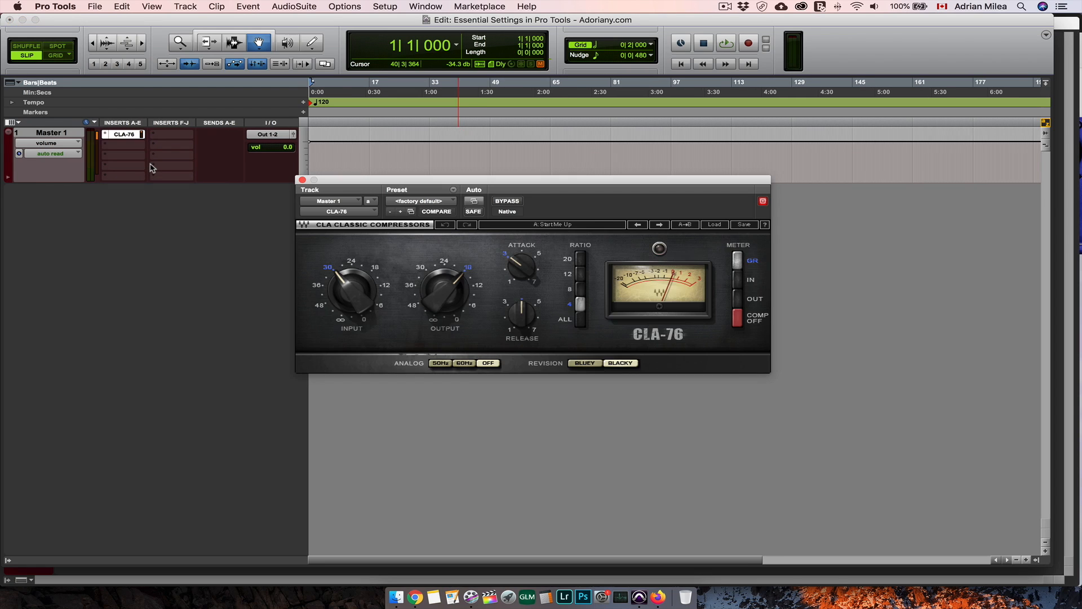
left_click(303, 180)
left_click(125, 134)
left_click(138, 86)
Set the meters' clip indication to 3 Seconds in the metering preferences.
left_click(385, 6)
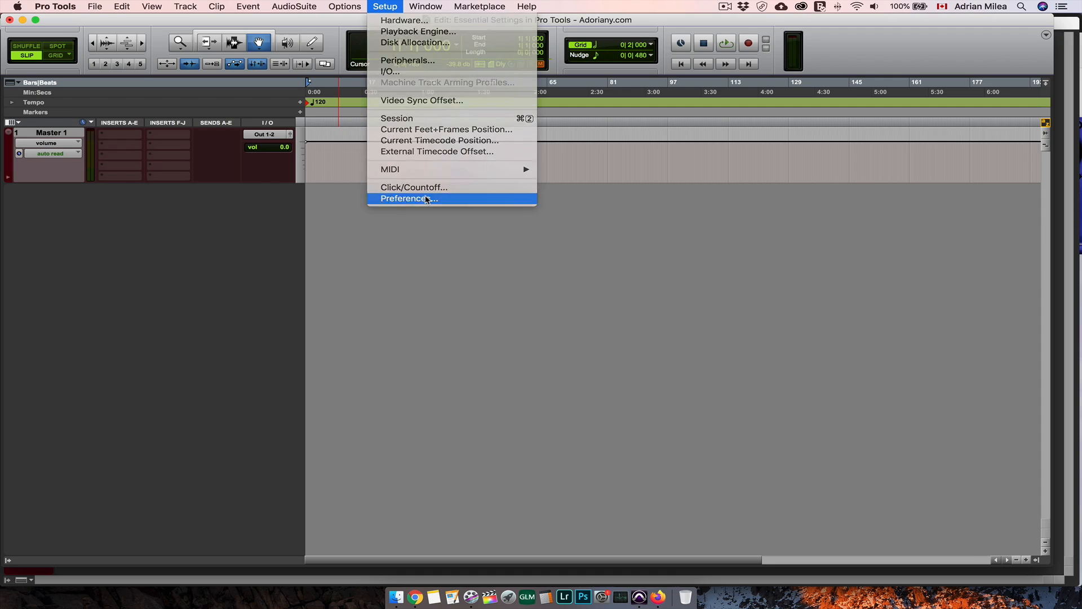
left_click(398, 200)
left_click(510, 83)
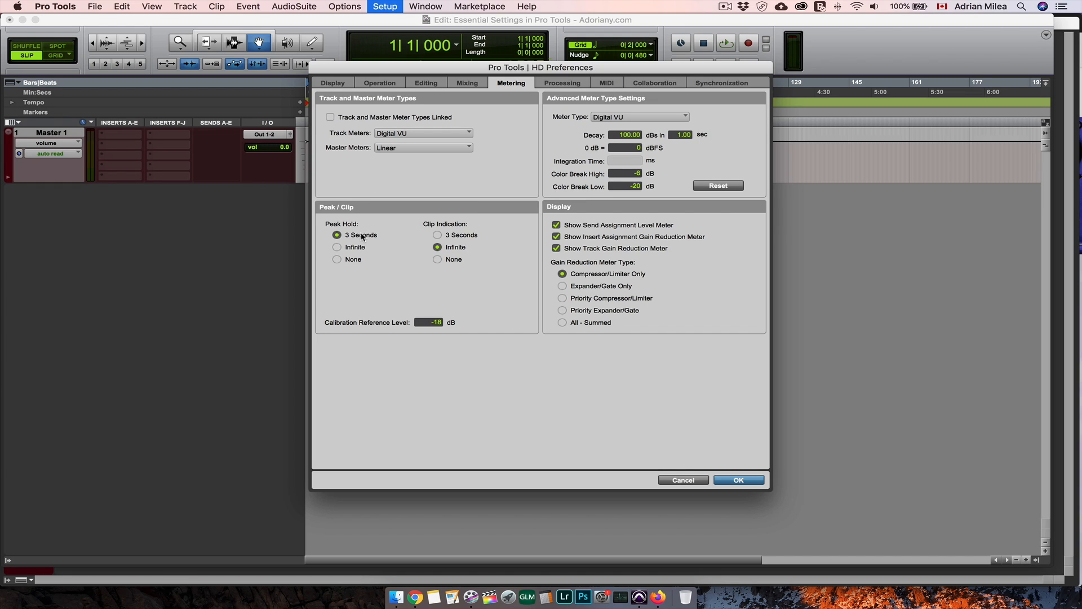
left_click(467, 239)
Make sure Automatically Copy Files on Import is enabled in the processing preferences.
left_click(558, 85)
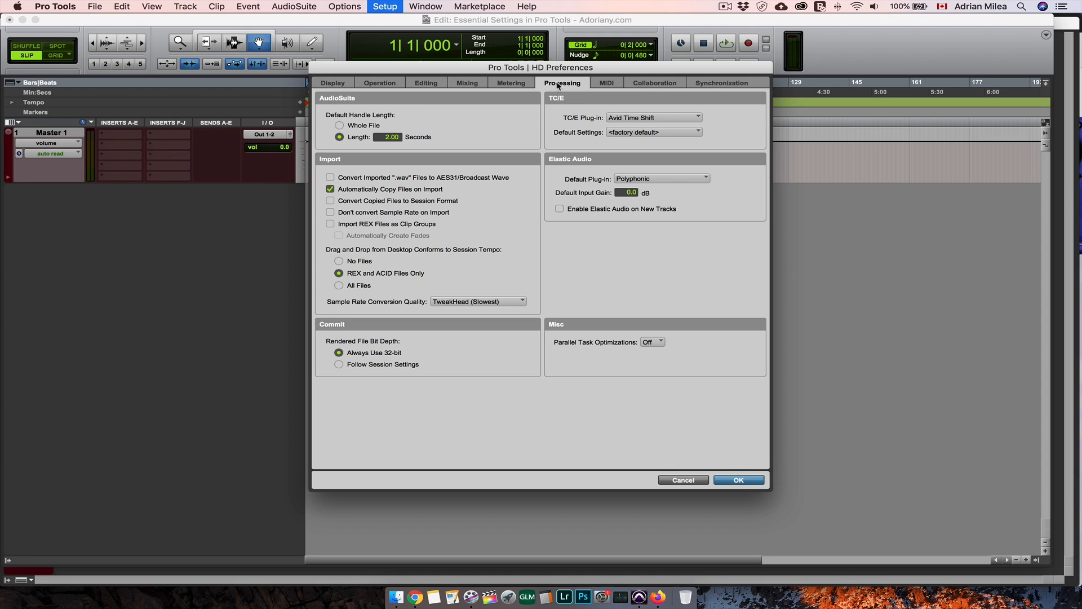
left_click(354, 191)
left_click(354, 190)
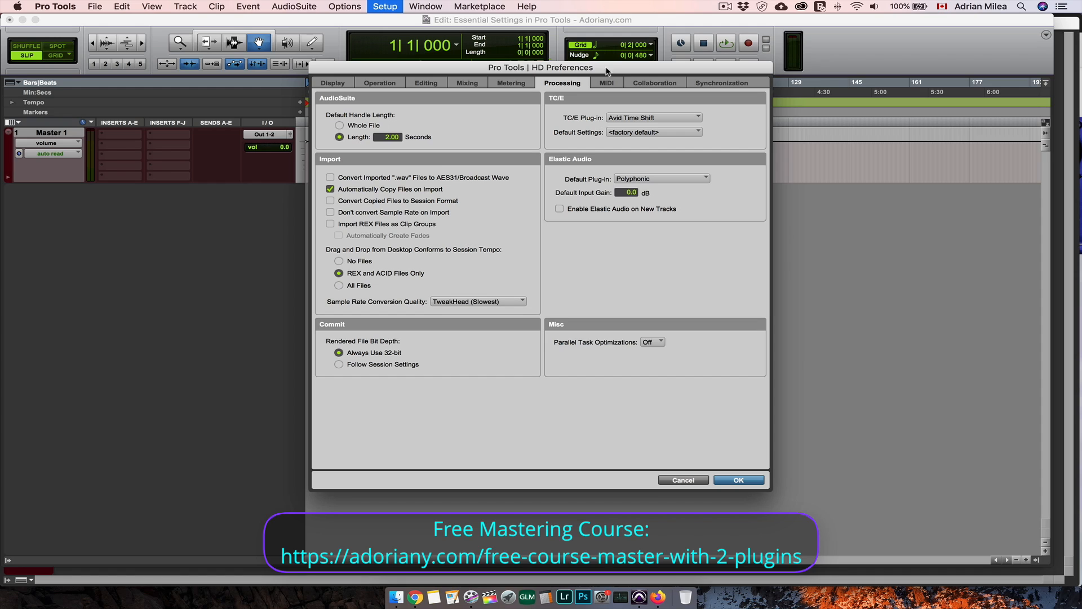
Enable Use F11 Key for Wait For Note in the MIDI preferences and apply the preferences.
left_click(608, 83)
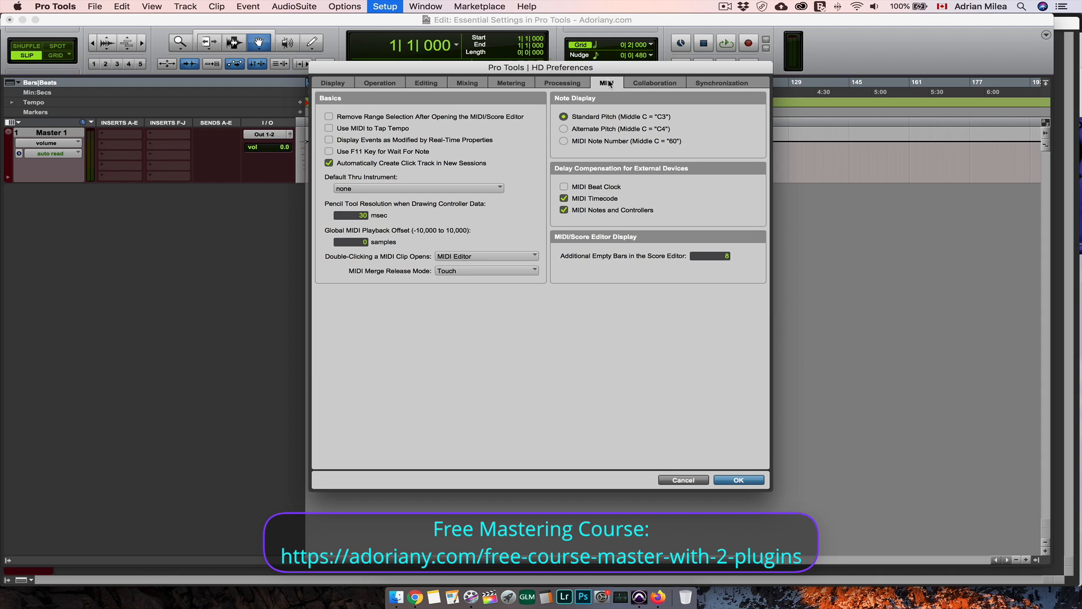
left_click(376, 154)
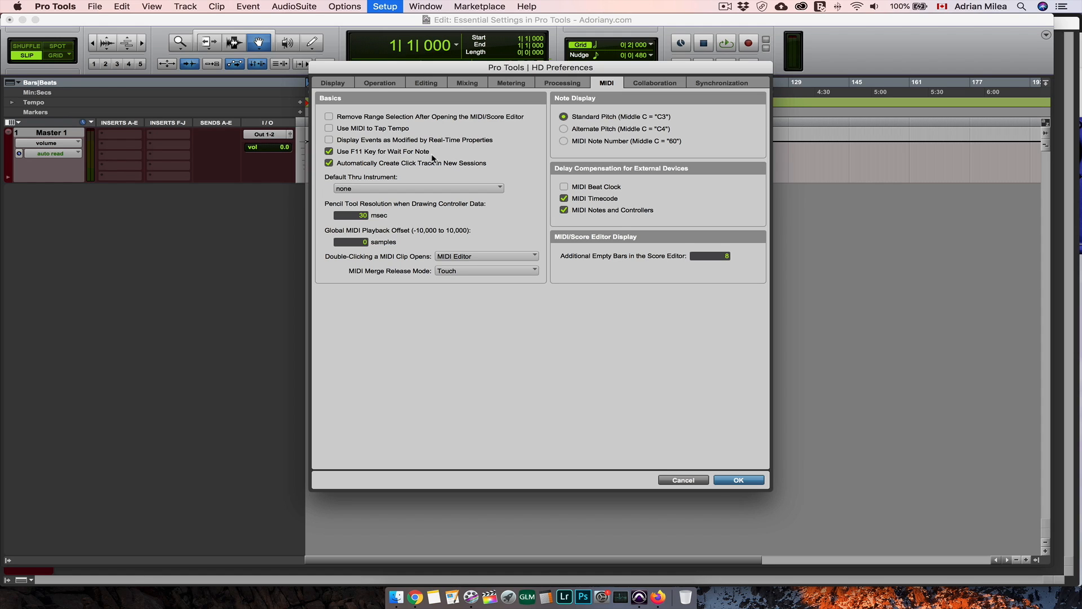
left_click(738, 480)
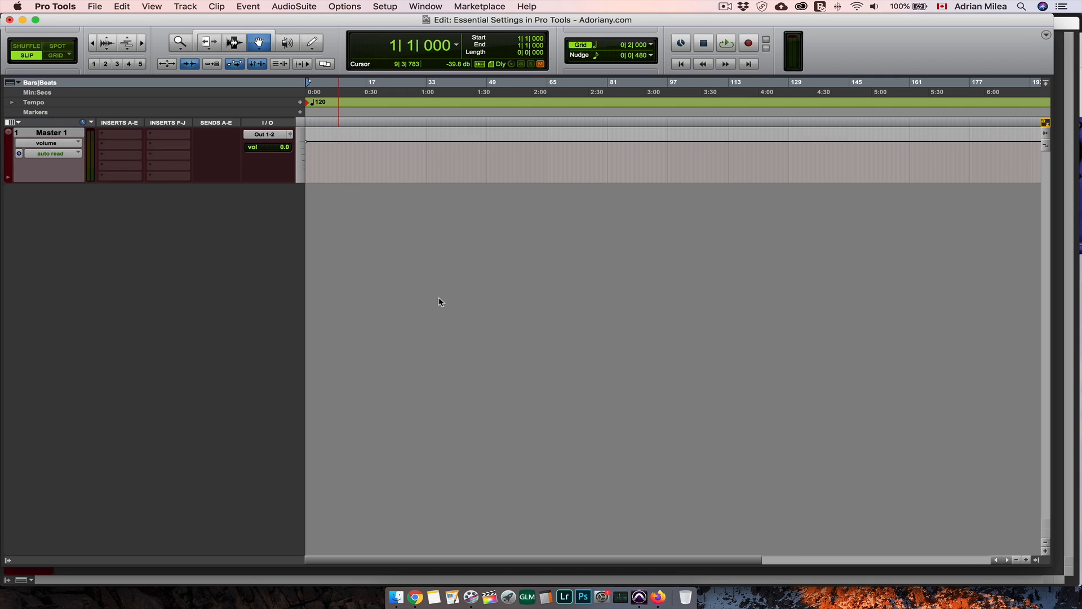
Turn off the display of track numbers in the session and switch to Firefox.
left_click(152, 6)
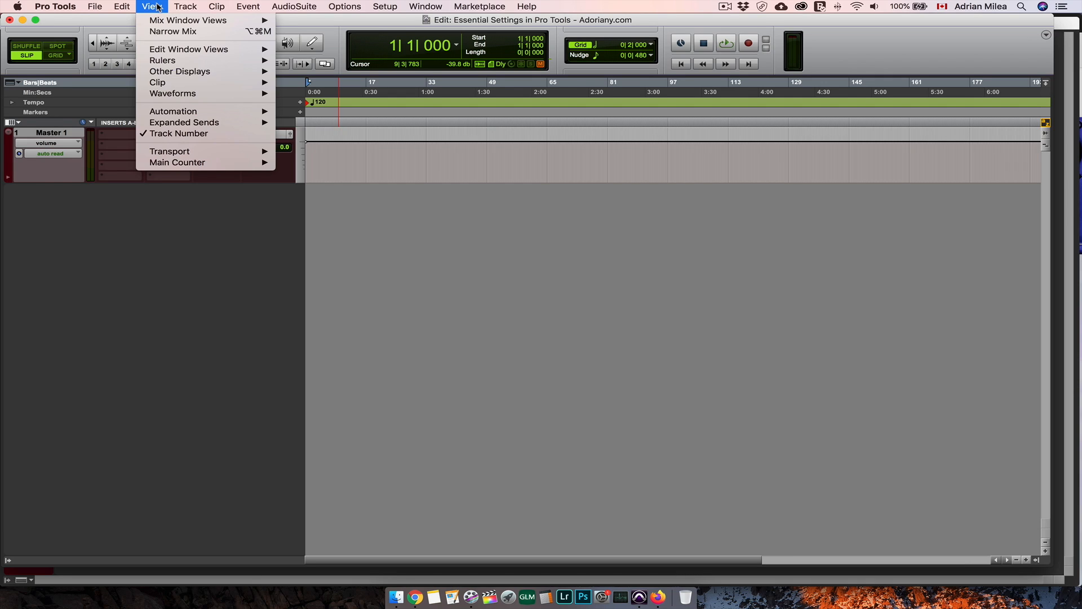
left_click(197, 134)
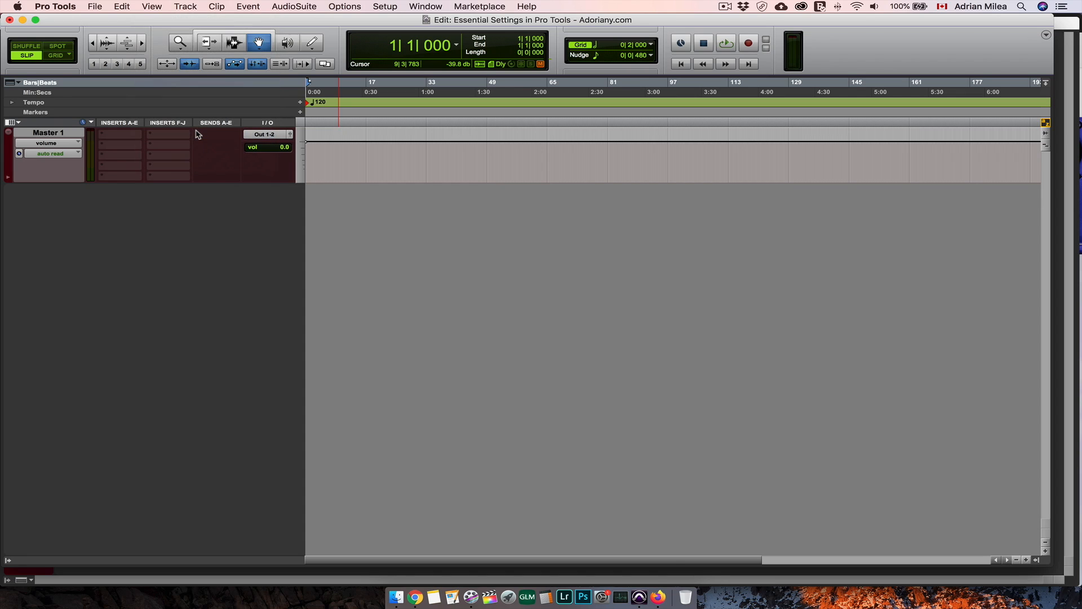
left_click(659, 596)
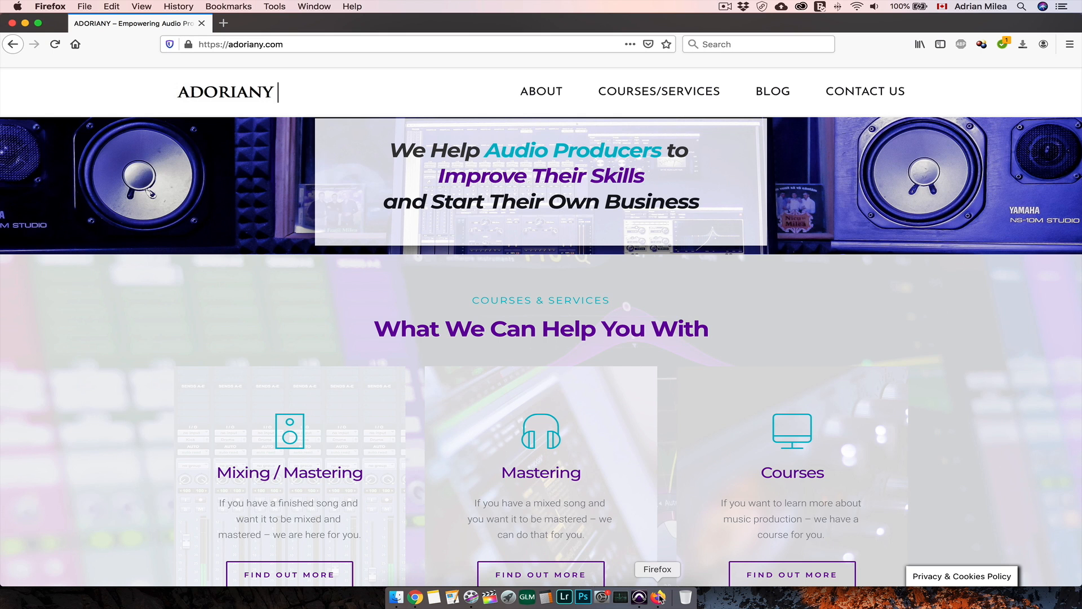